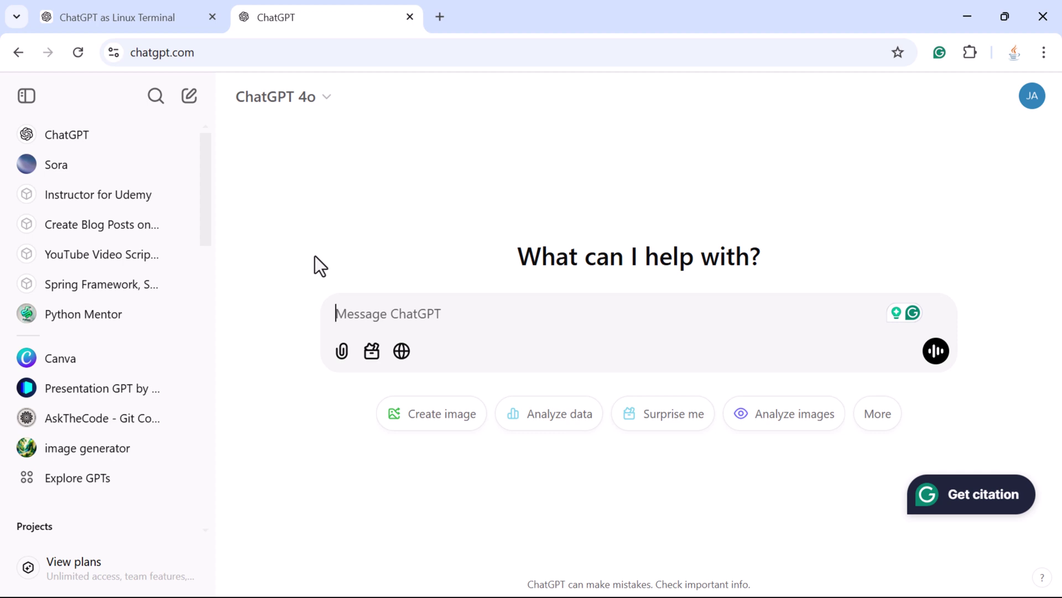
# - Send the 'You are a Linux terminal…' role prompt and highlight the reply's bare $ prompt
pyautogui.write('You are a Linux terminal. I will type commands, and you will respond as the terminal would. If I type something invalid, you will let me know. Let’s begin!')
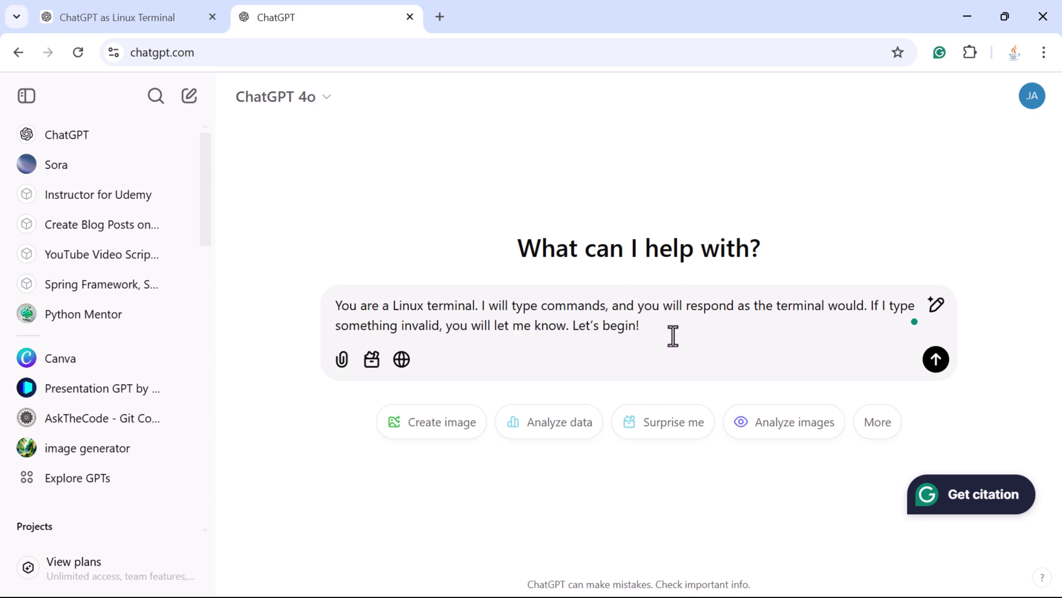
pyautogui.press('Return')
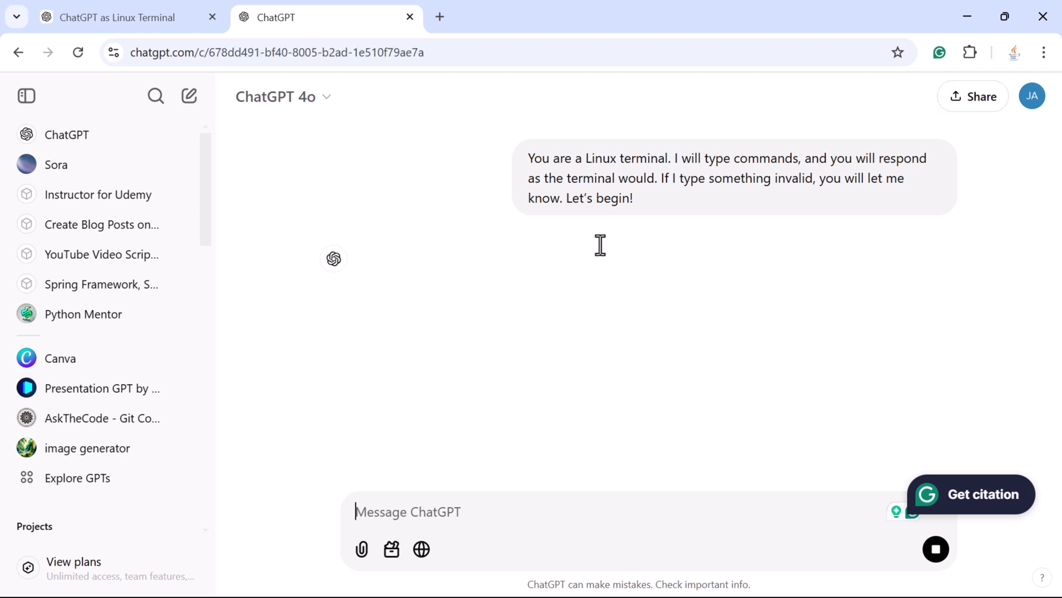
pyautogui.moveTo(528, 158); pyautogui.dragTo(654, 202)
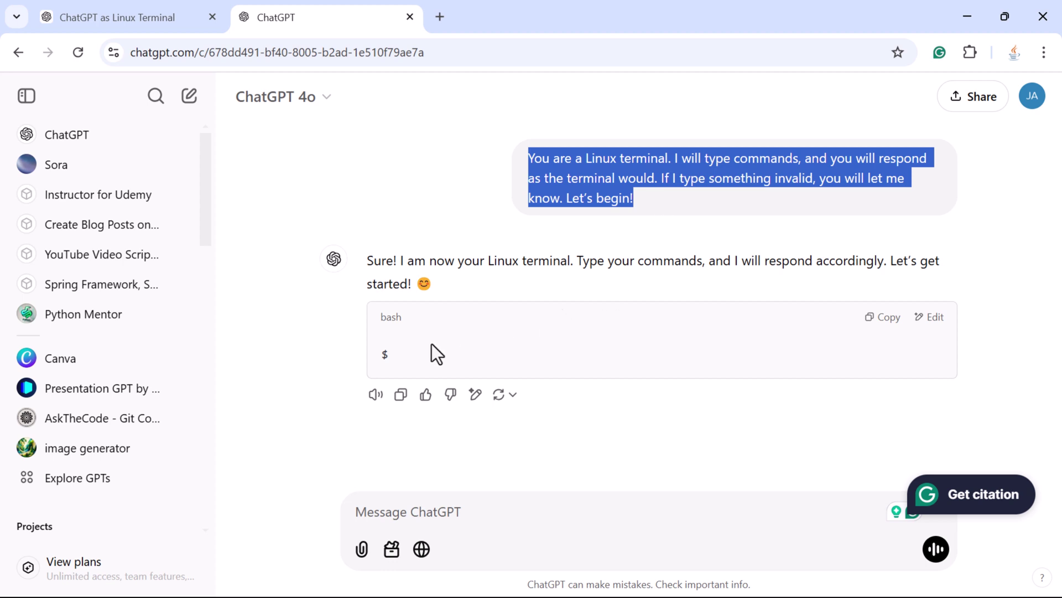
pyautogui.doubleClick(384, 355)
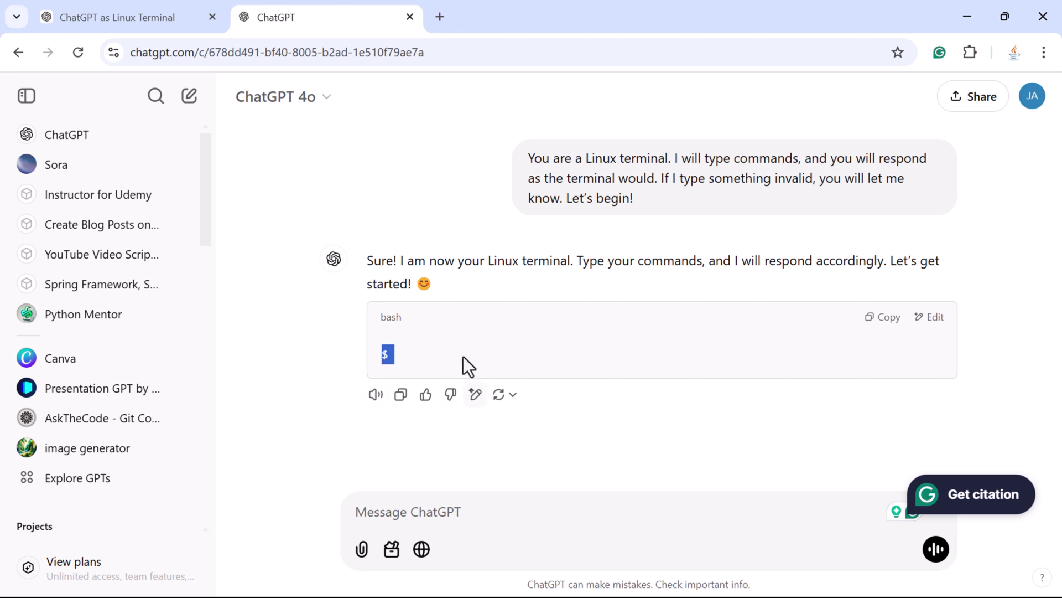
# - Run ls to list the home folders, then pwd to return /home/user
pyautogui.click(480, 495)
pyautogui.write('ls')
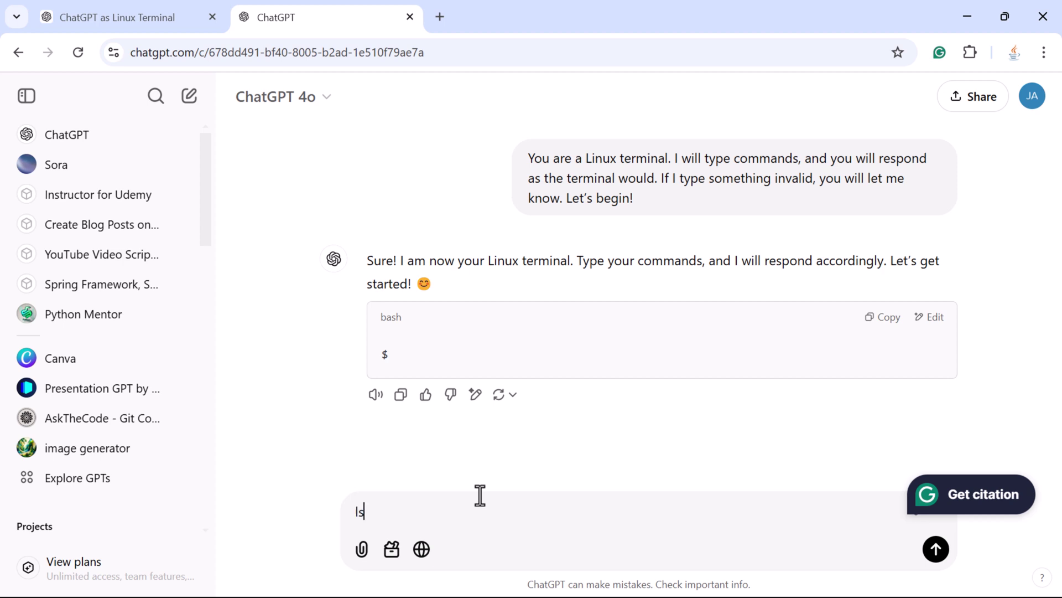
pyautogui.press('Return')
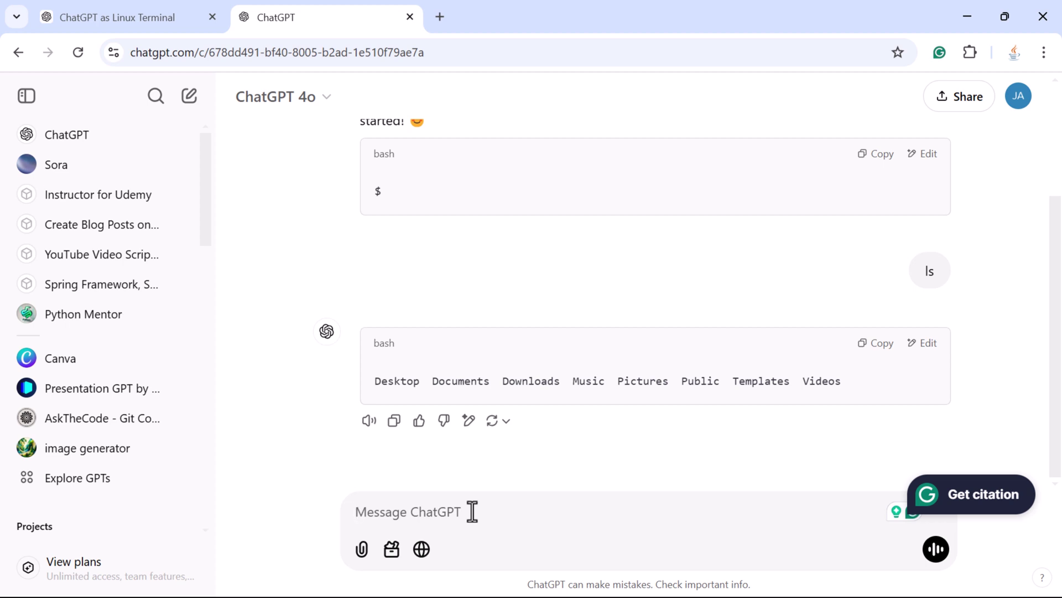
pyautogui.write('pwd')
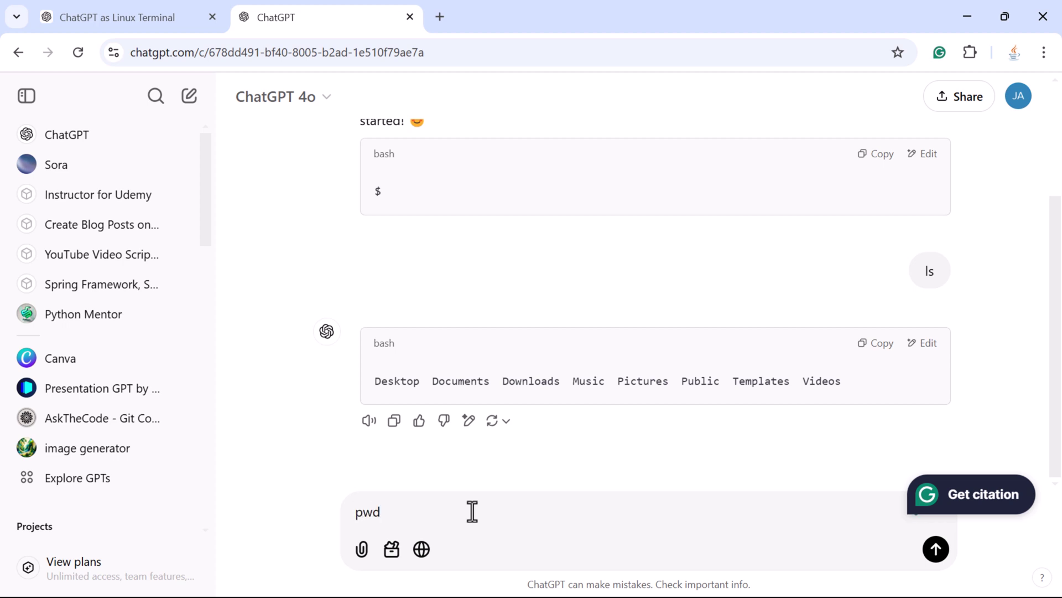
pyautogui.press('Return')
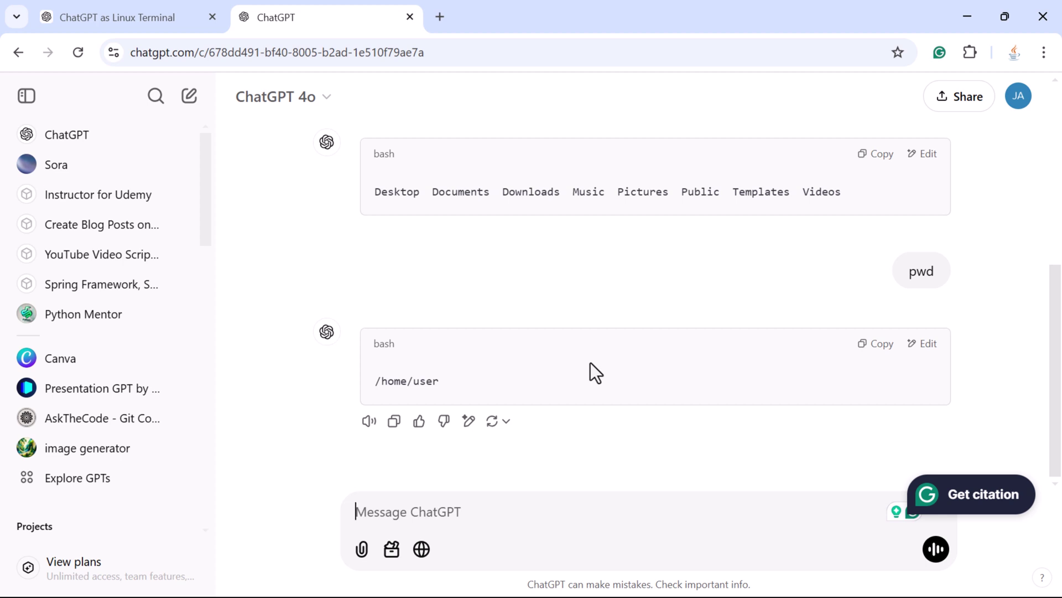
pyautogui.scroll(3, 507, 244)
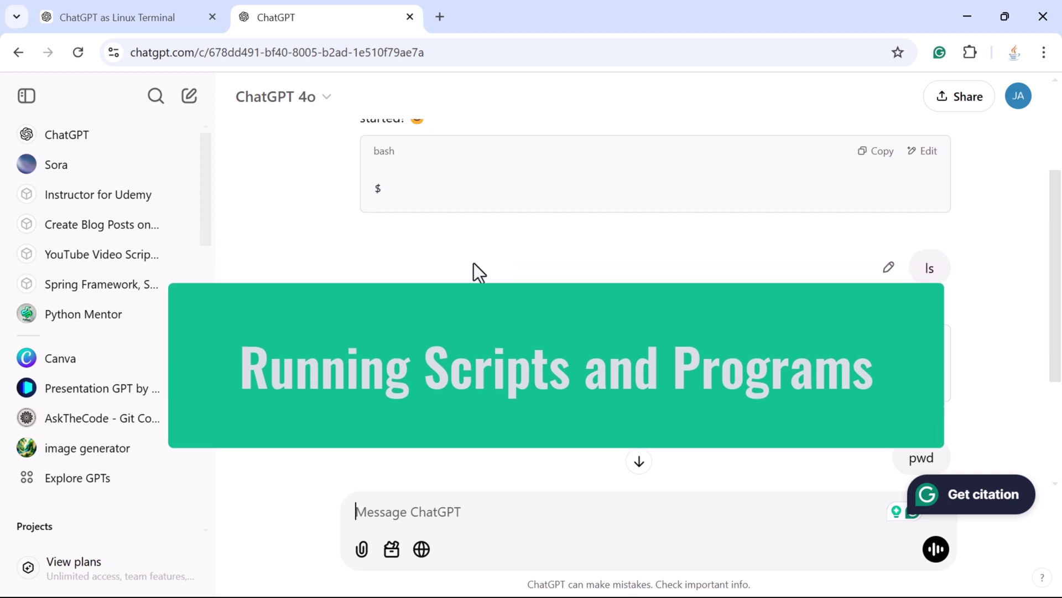
# - Run echo "Hello, World!" and python3 -c "print(5+3)", getting Hello, World! and 8
pyautogui.write('echo "Hello, World!"')
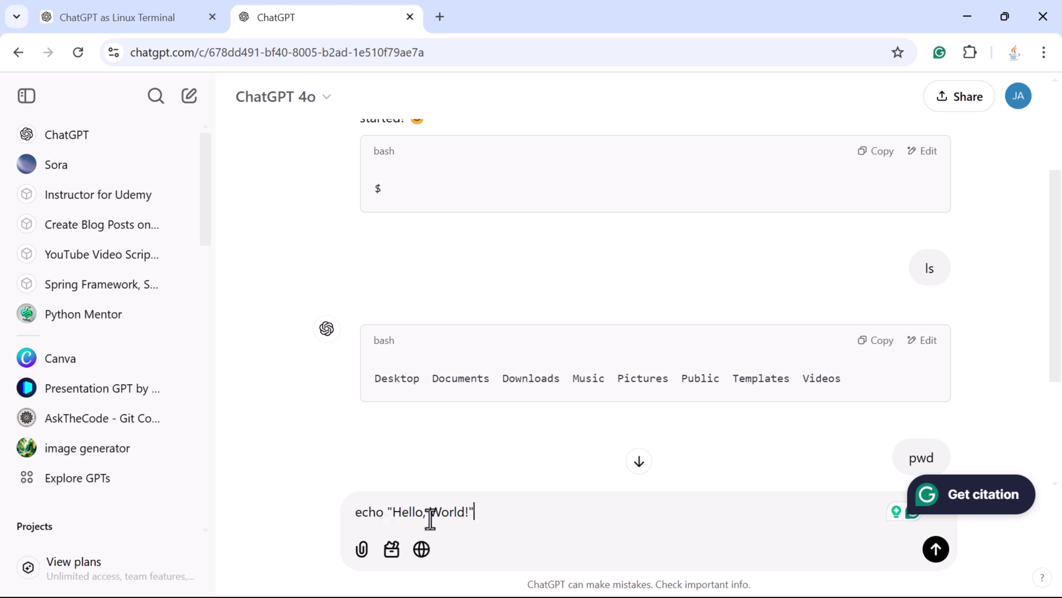
pyautogui.press('Return')
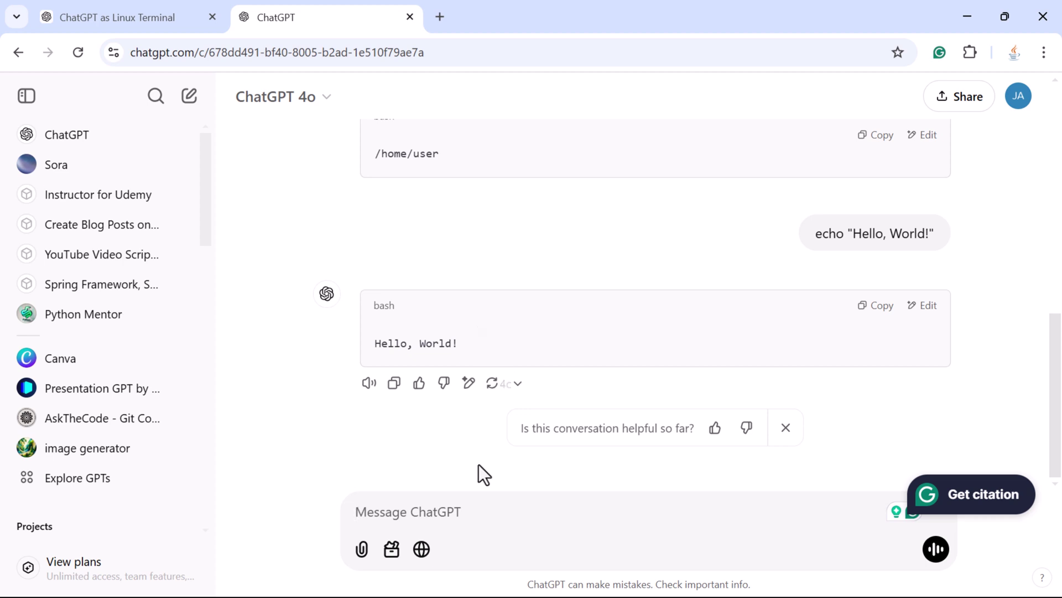
pyautogui.write('py')
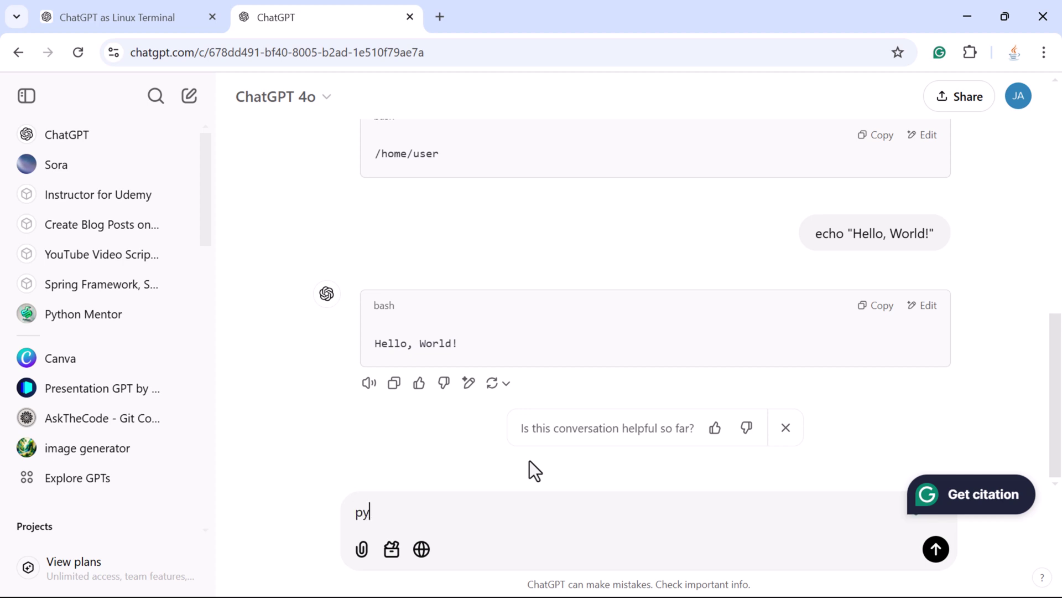
pyautogui.write('thon3 -')
pyautogui.write('c ""')
pyautogui.press('Left')
pyautogui.write('print(')
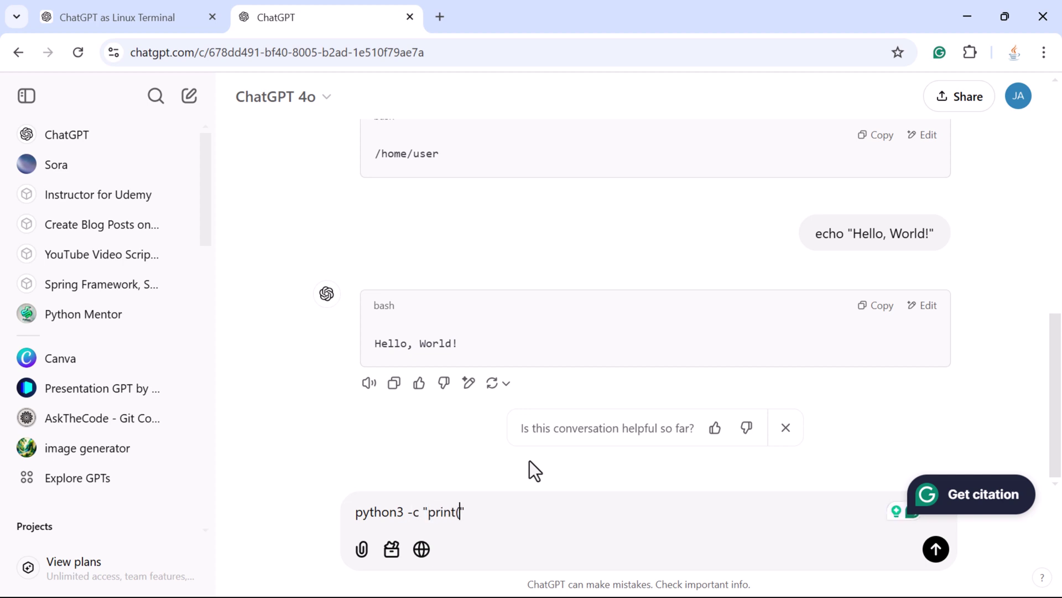
pyautogui.write('5+3)')
pyautogui.press('Return')
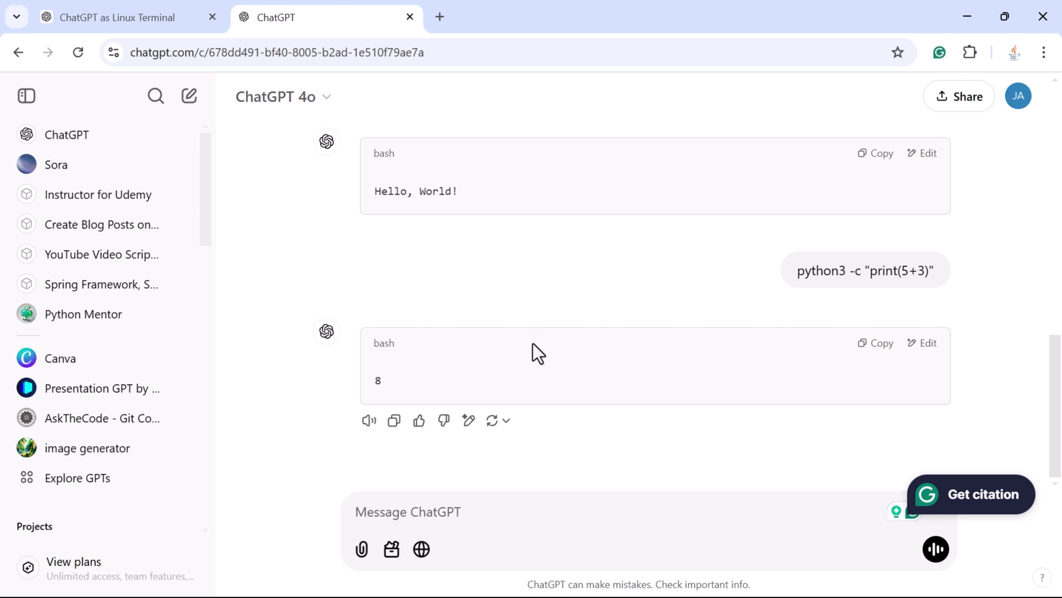
# - Send the loop 'for i in {1..5}; do echo $i; done' and highlight its 1–5 output
pyautogui.write('for i in {1..5}; do echo $i; done')
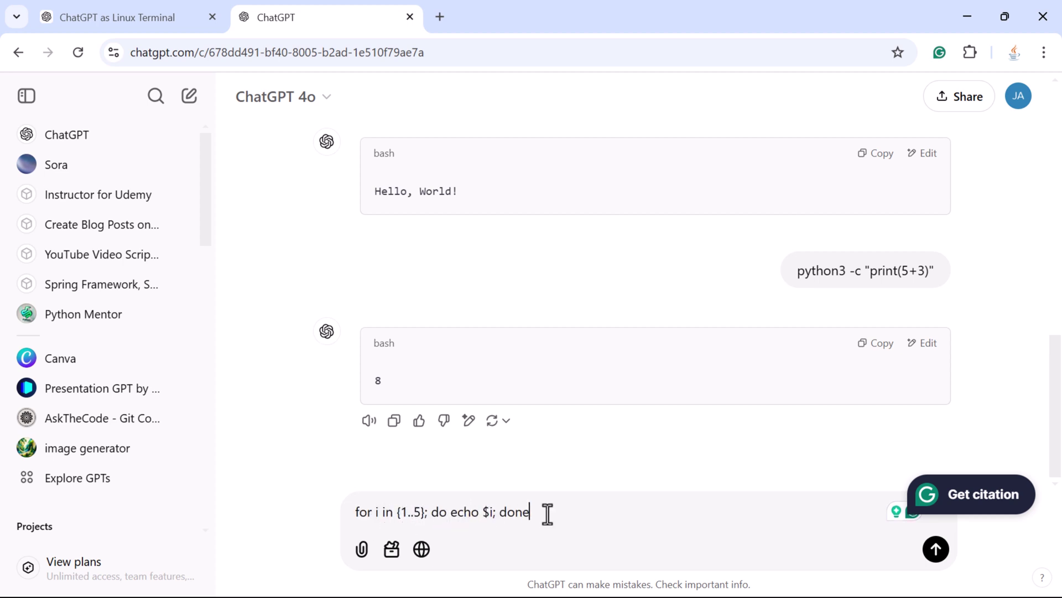
pyautogui.press('Return')
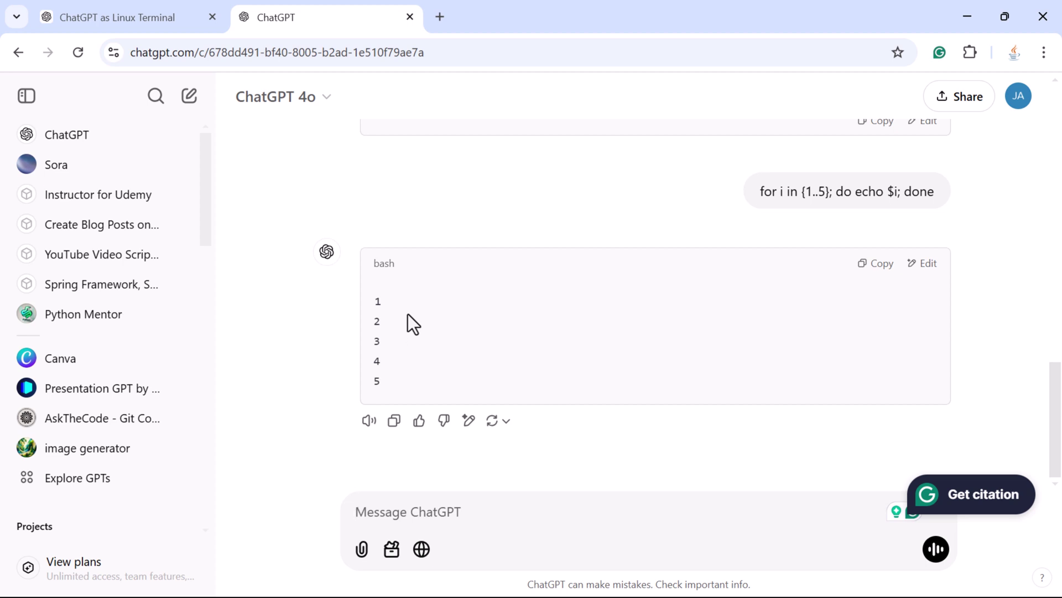
pyautogui.moveTo(385, 383); pyautogui.dragTo(366, 294)
pyautogui.click(450, 334)
# - Run netstat -an to get the tcp/udp socket table with LISTEN entries
pyautogui.click(424, 506)
pyautogui.write('n')
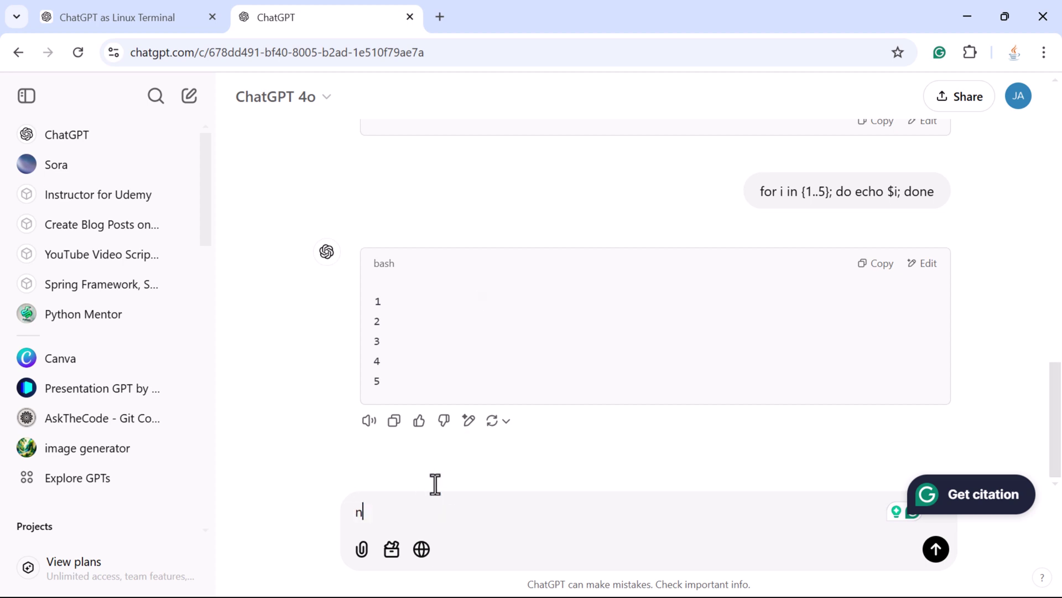
pyautogui.write('etstat')
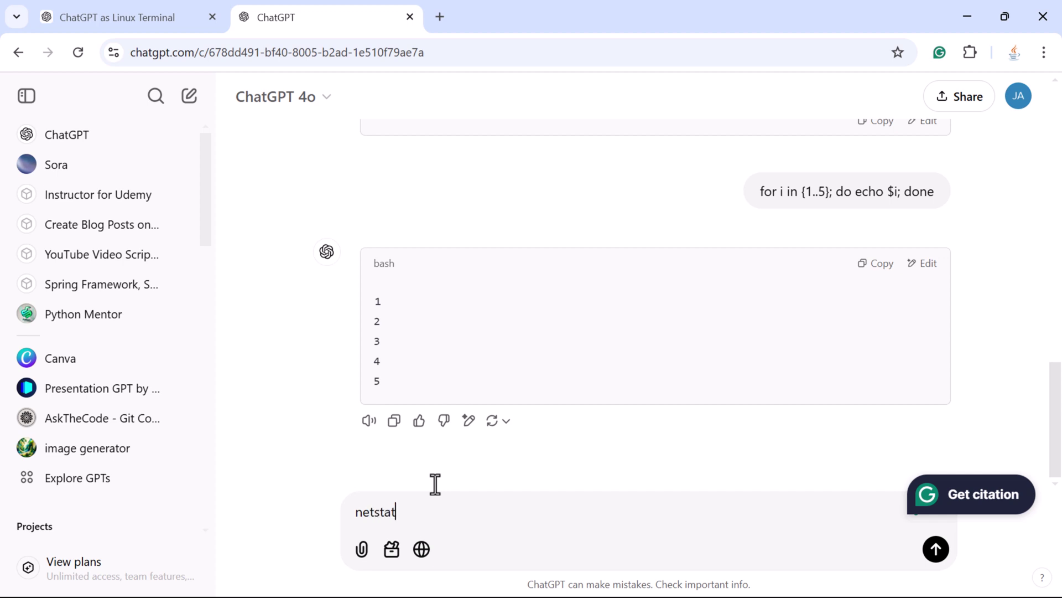
pyautogui.write(' -an')
pyautogui.press('Return')
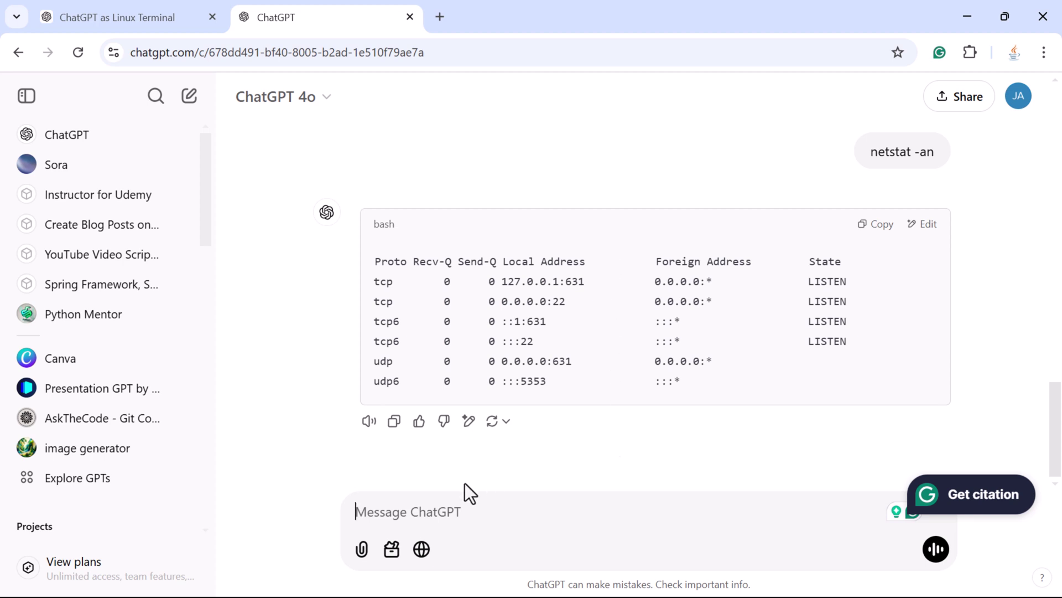
# - Send the invalid command abcd and highlight the 'bash: abcd: command not found' reply
pyautogui.write('abcd')
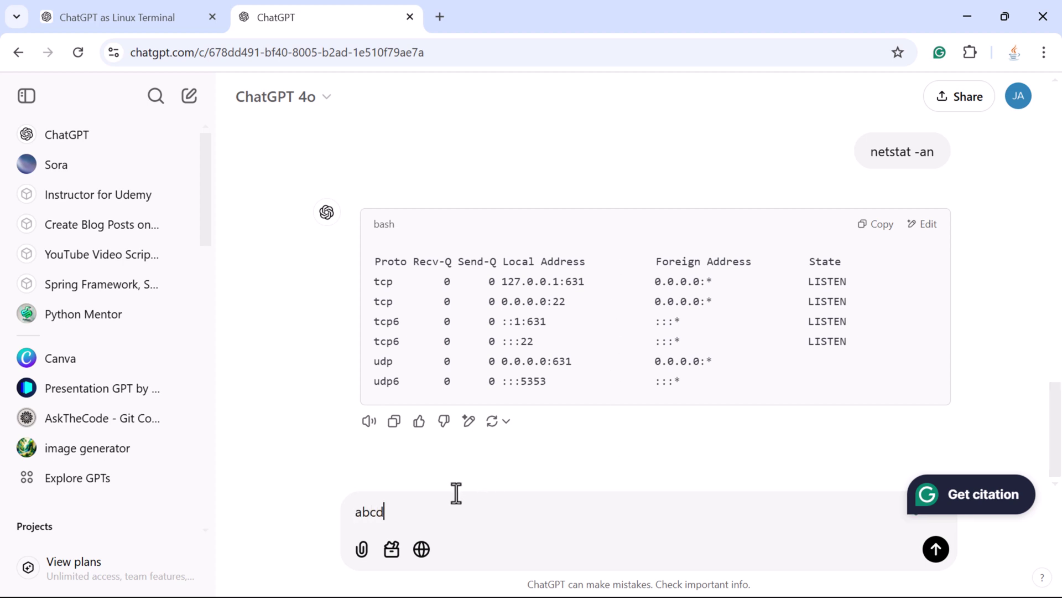
pyautogui.press('Return')
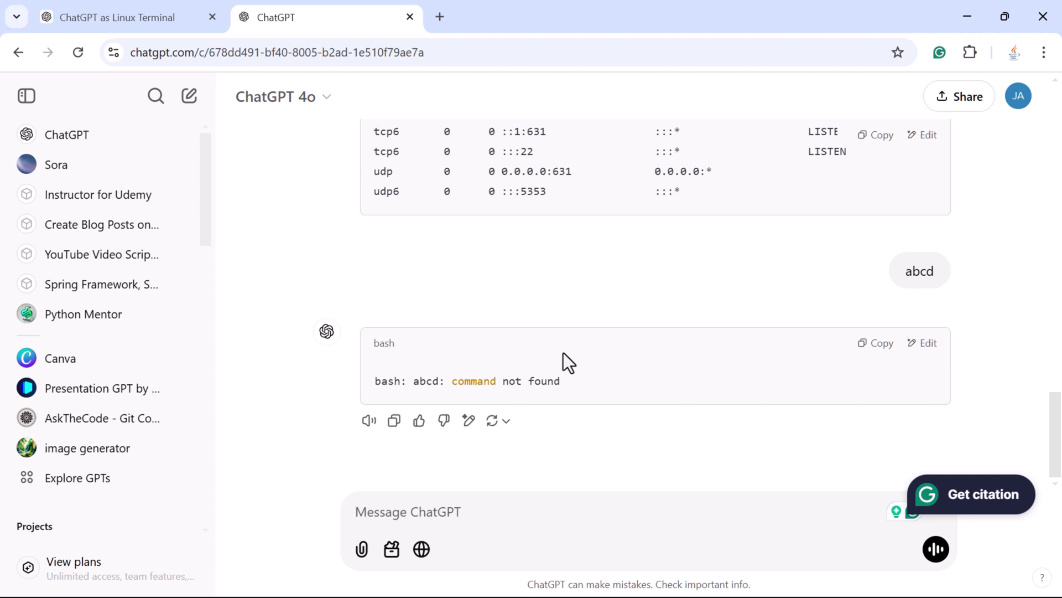
pyautogui.moveTo(570, 386); pyautogui.dragTo(382, 380)
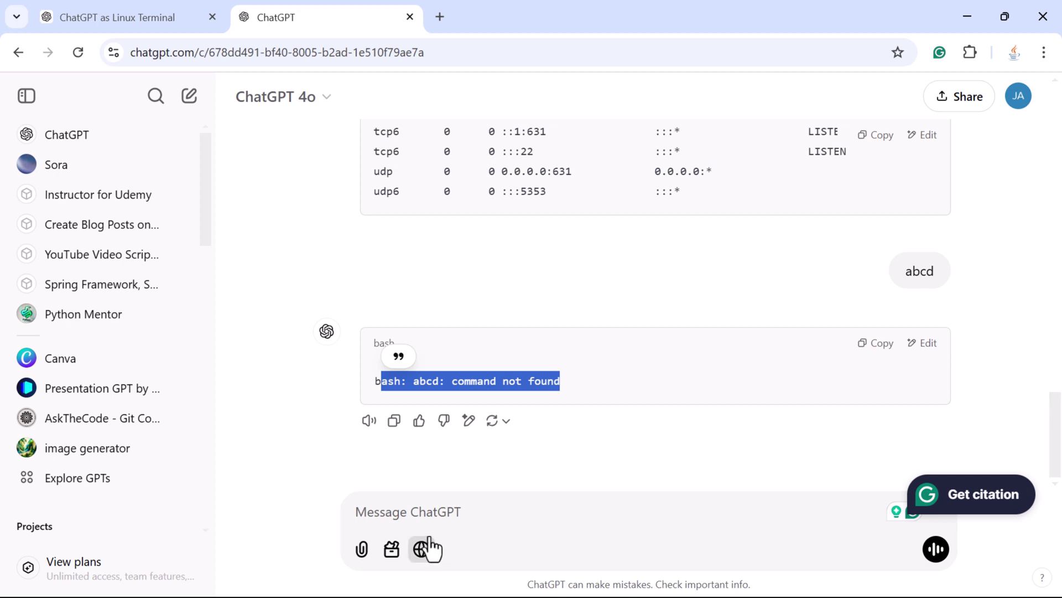
# - Run top and review its system summary and process table (bash, python3, sshd, java)
pyautogui.click(430, 515)
pyautogui.write('top')
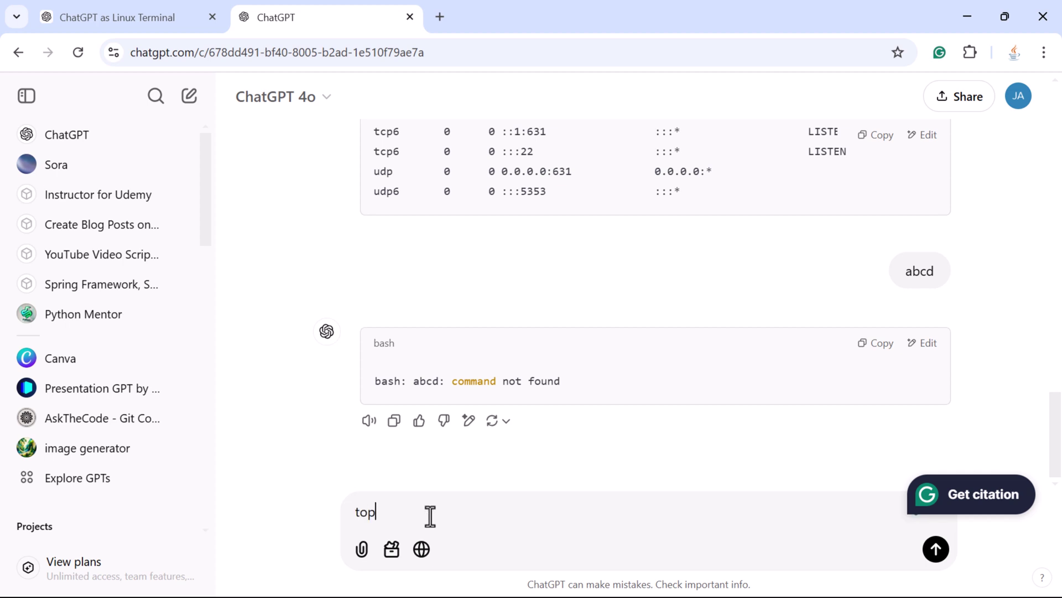
pyautogui.press('Return')
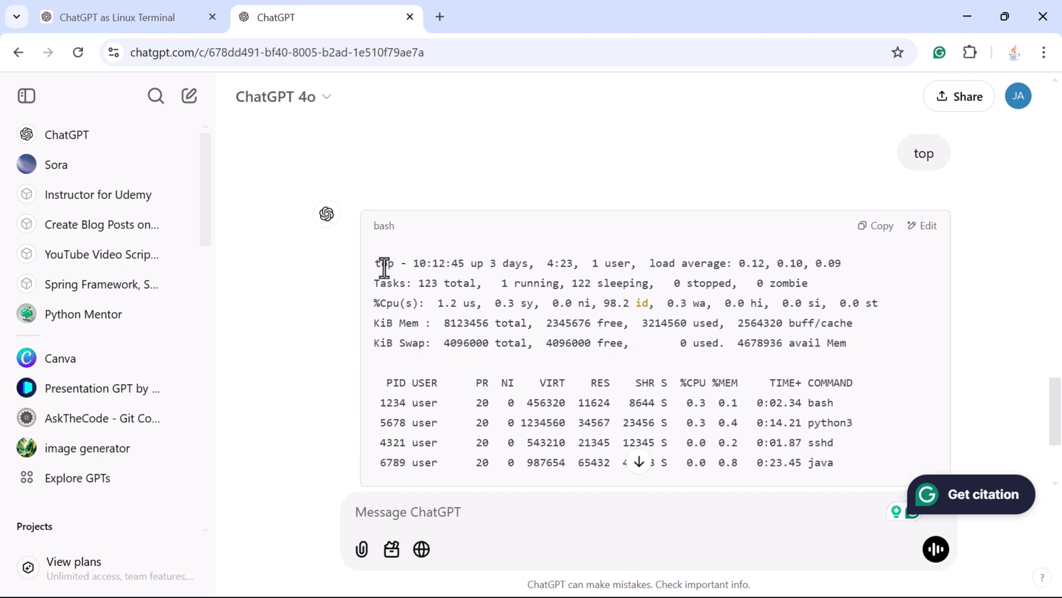
pyautogui.moveTo(377, 264); pyautogui.dragTo(742, 443)
pyautogui.scroll(-3, 716, 412)
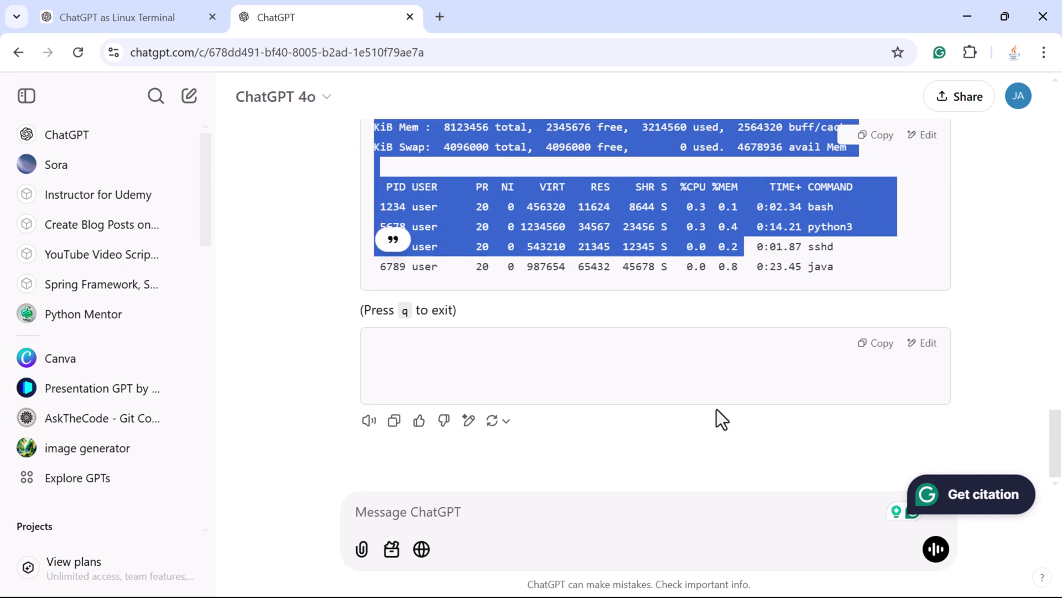
pyautogui.click(527, 516)
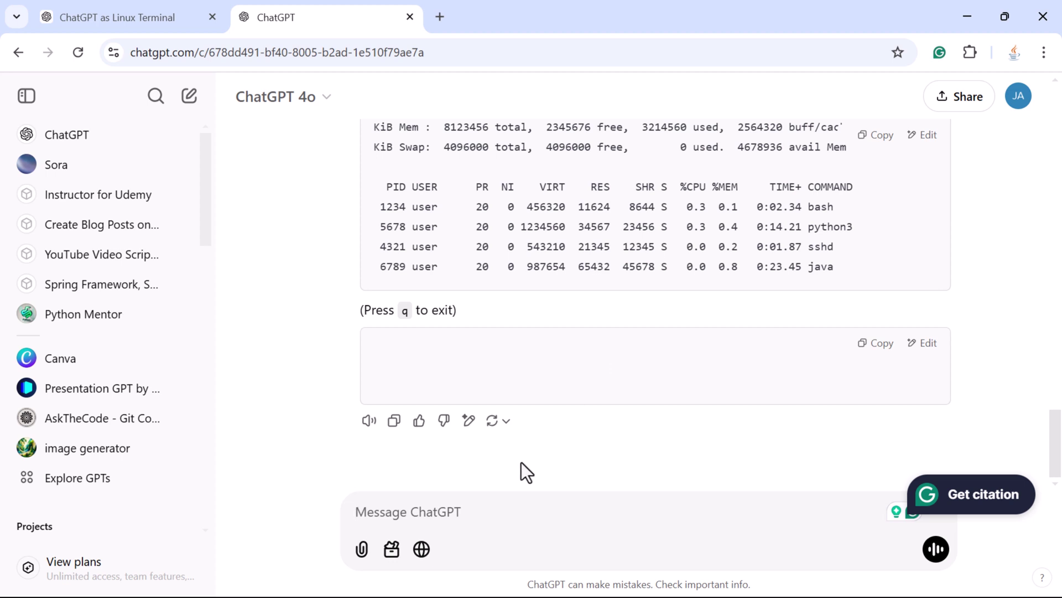
# - Send ping google.com to the simulated terminal
pyautogui.write('ping ')
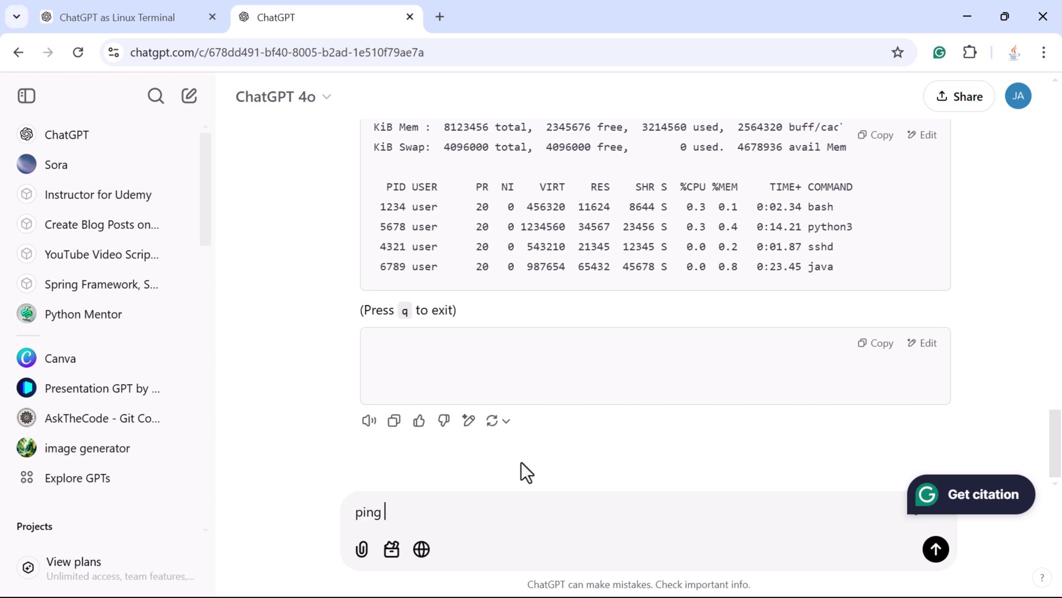
pyautogui.write('google.com')
pyautogui.press('Return')
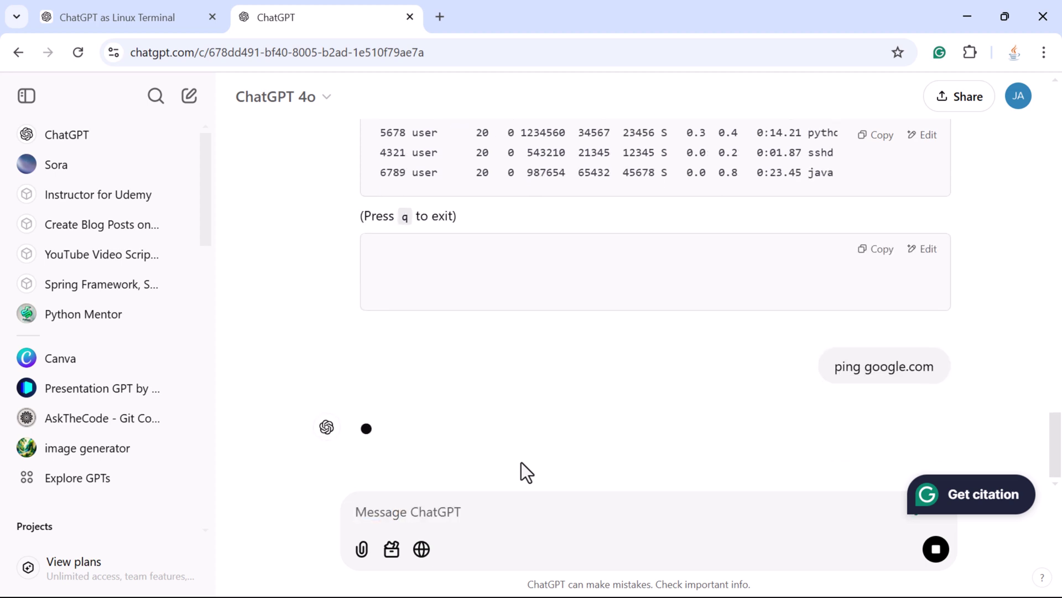